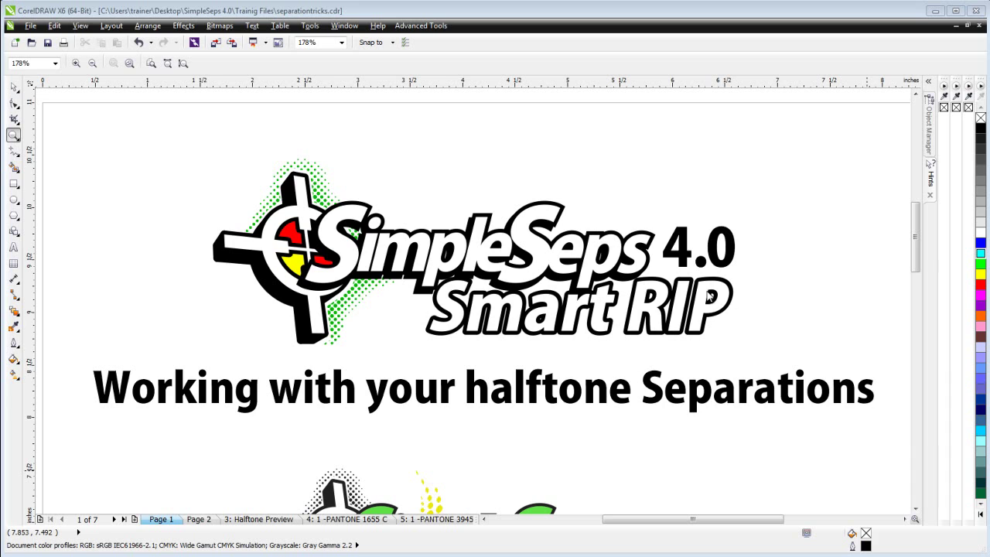
Go to the Halftone Preview page and zoom in on the tiger artwork.
{"action": "left_click", "coordinate": [207, 522]}
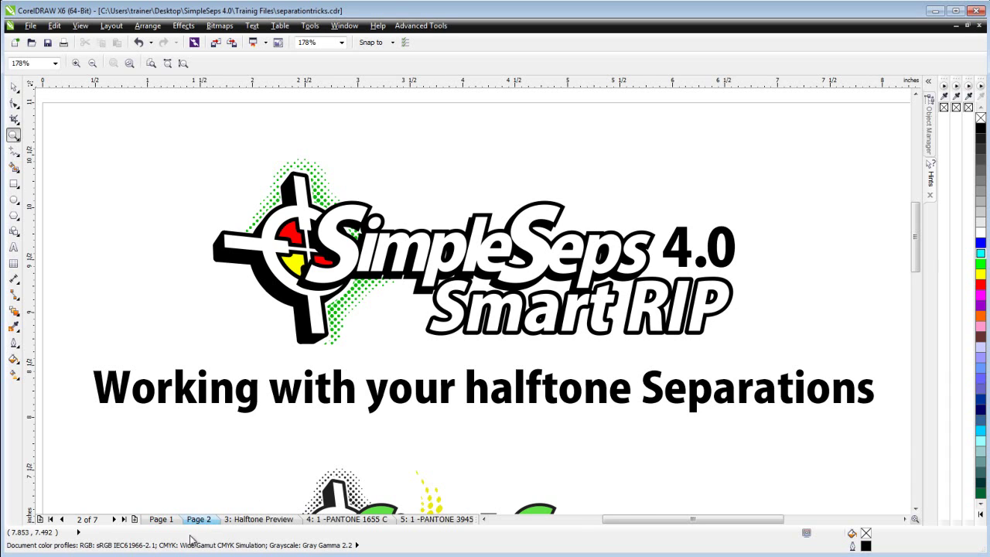
{"action": "left_click", "coordinate": [281, 523]}
{"action": "right_click", "coordinate": [568, 434]}
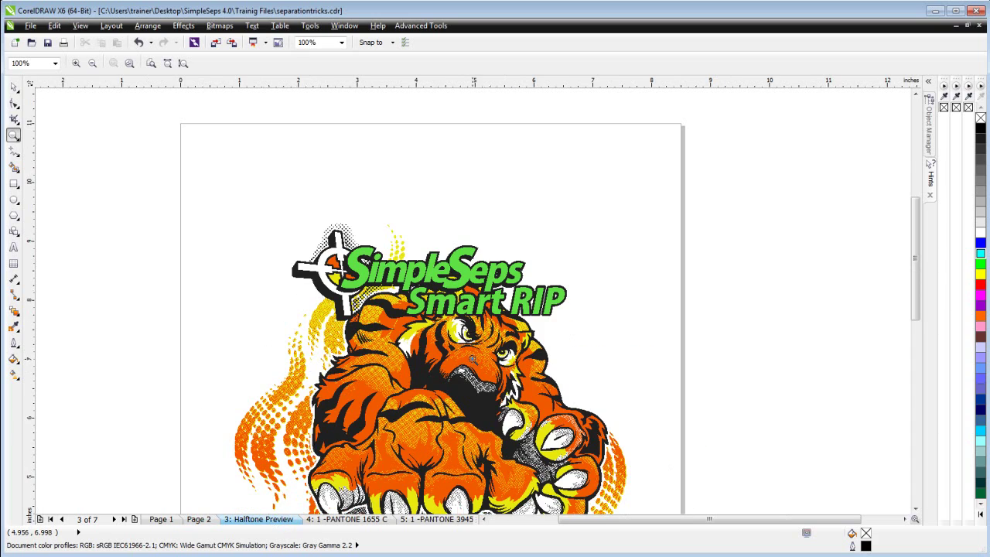
{"action": "right_click", "coordinate": [472, 358]}
{"action": "left_click", "coordinate": [475, 302]}
{"action": "left_click", "coordinate": [475, 303]}
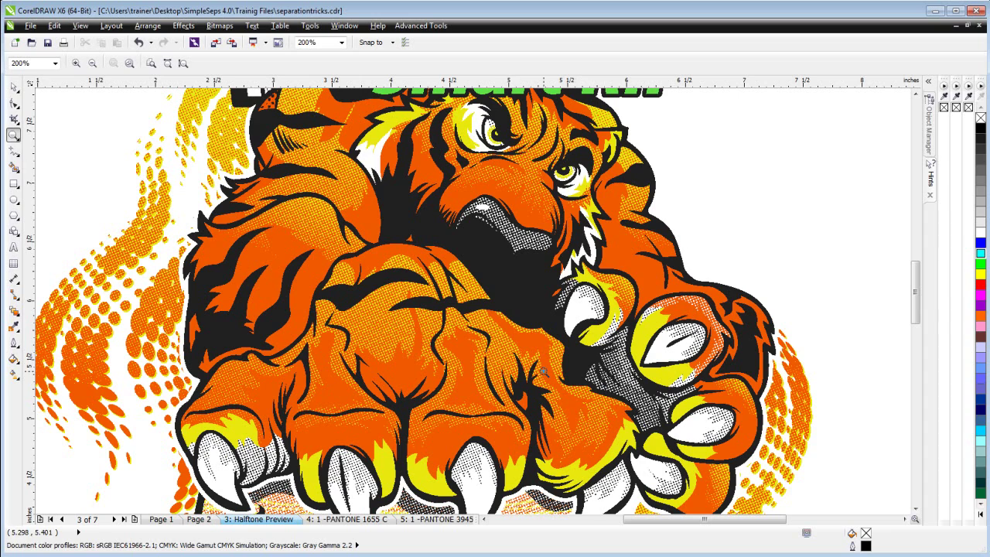
In Object Manager, select the Hexachrome Black C, 1655 C and 3945 C PANTONE bitmaps in turn.
{"action": "left_click", "coordinate": [930, 136]}
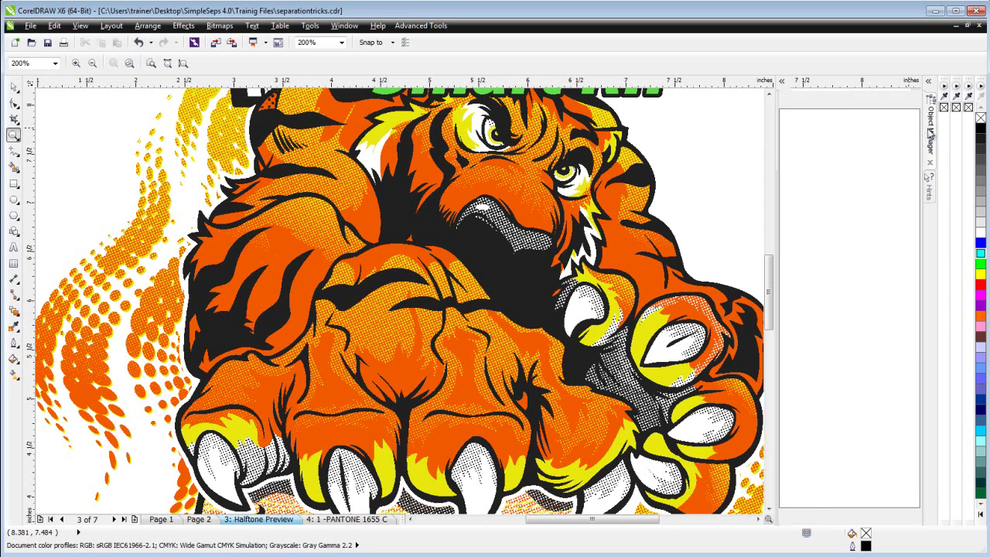
{"action": "left_click", "coordinate": [14, 89]}
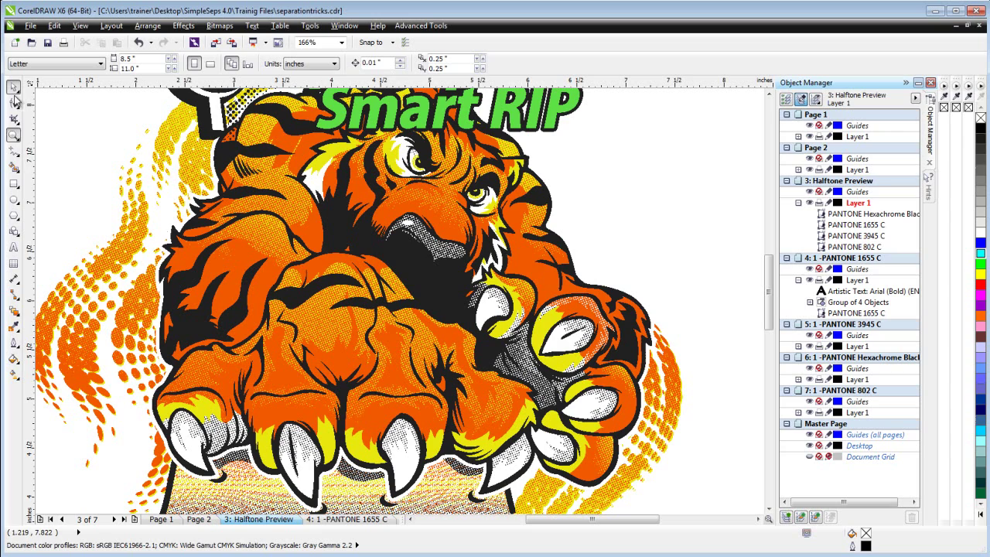
{"action": "left_click", "coordinate": [396, 338]}
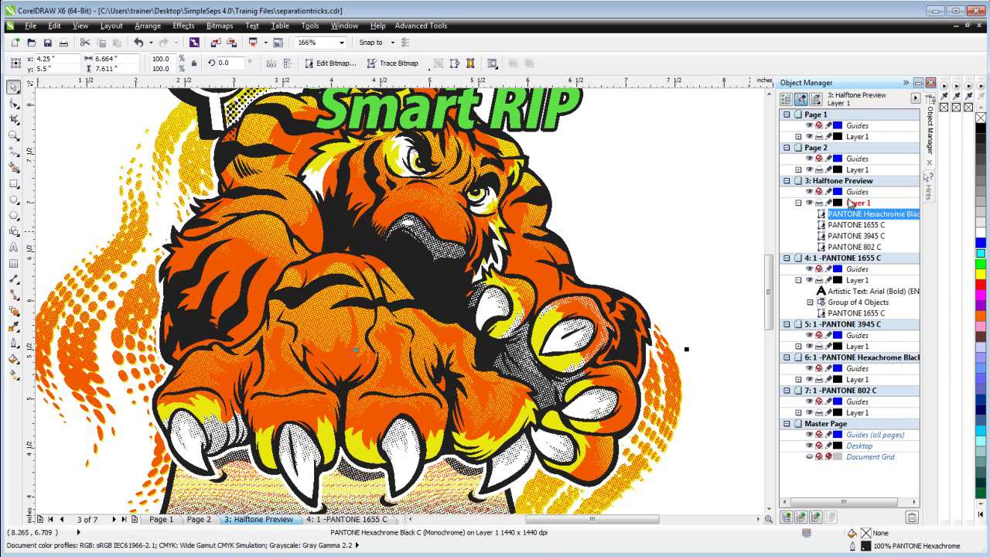
{"action": "left_click", "coordinate": [852, 224]}
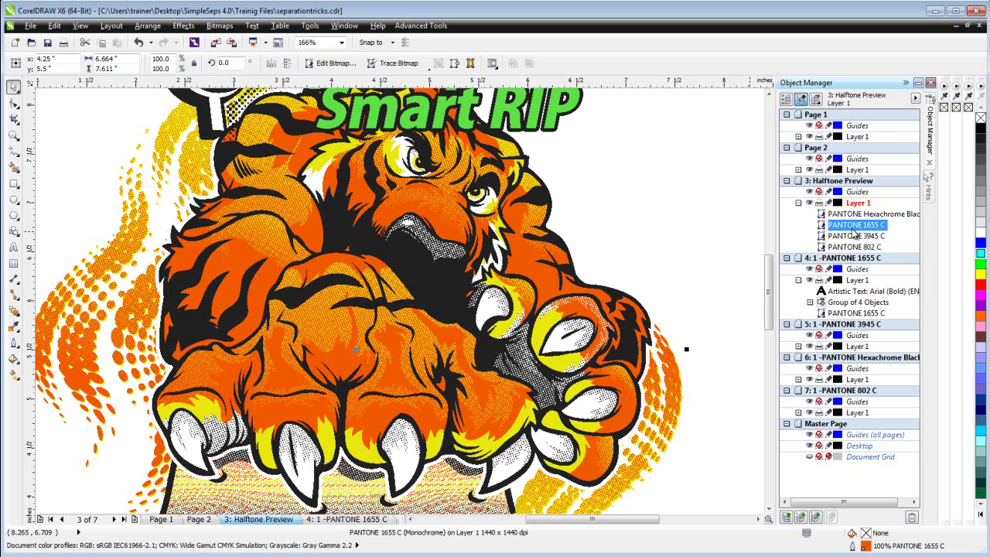
{"action": "left_click", "coordinate": [852, 236]}
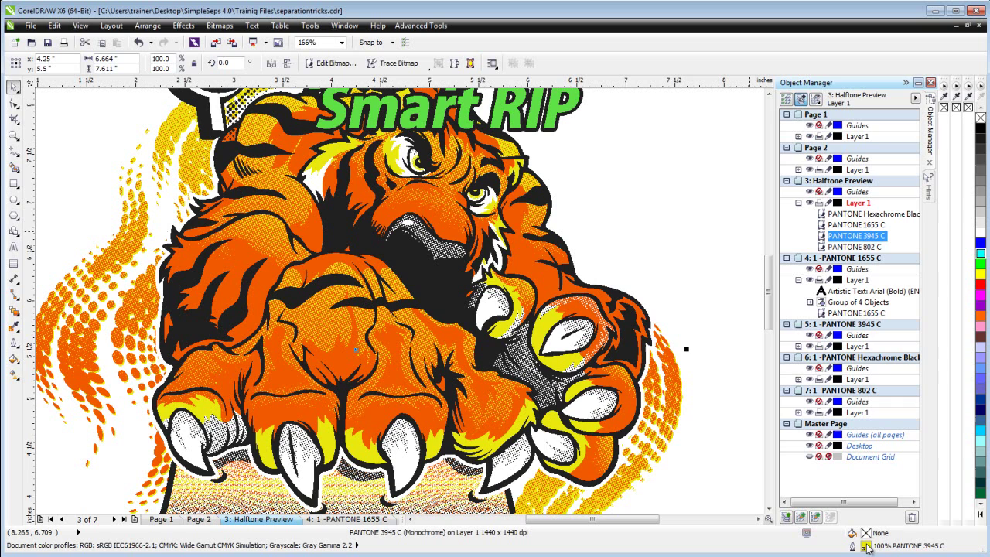
On the PANTONE 1655 C page, try blue and cyan on the bitmap, then restore black dots.
{"action": "left_click", "coordinate": [366, 520]}
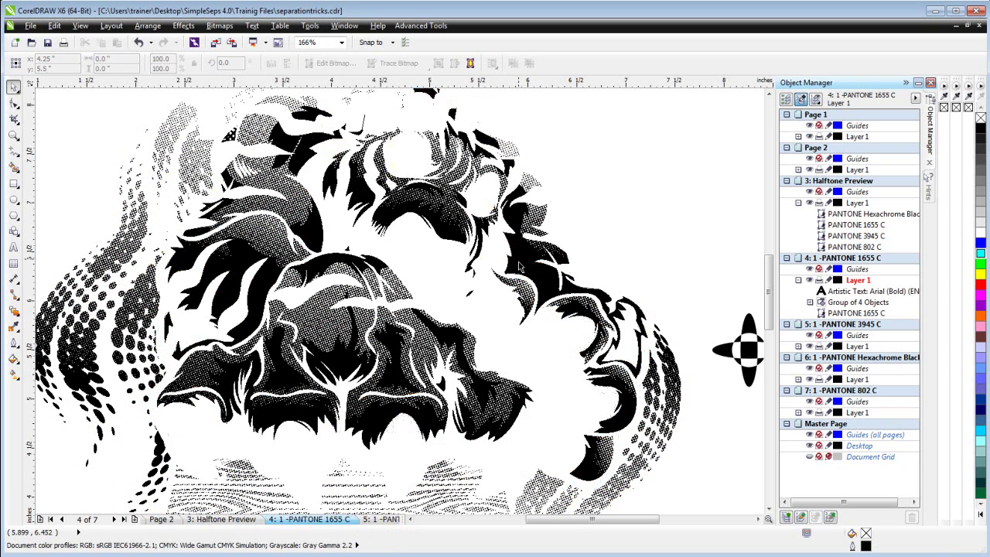
{"action": "left_click", "coordinate": [394, 321]}
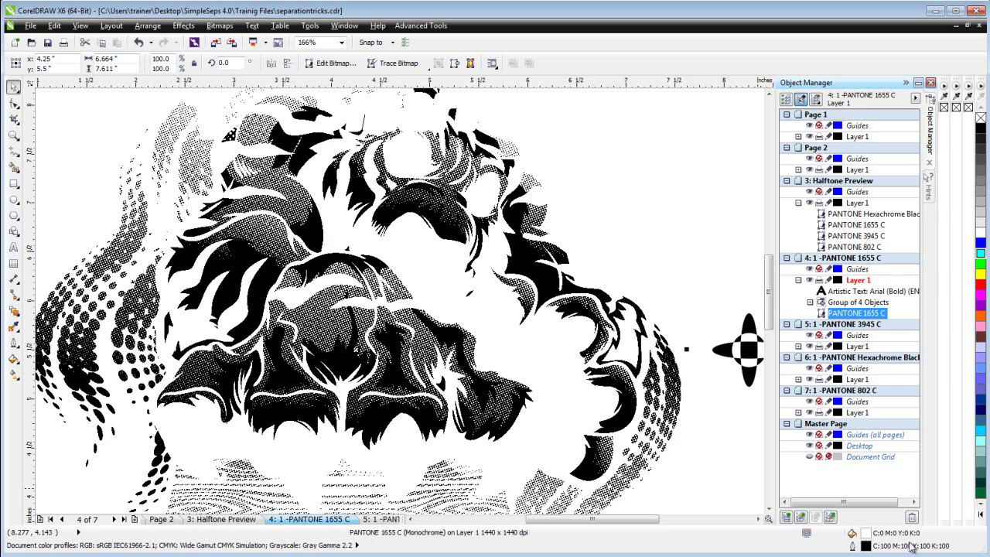
{"action": "left_click", "coordinate": [982, 243]}
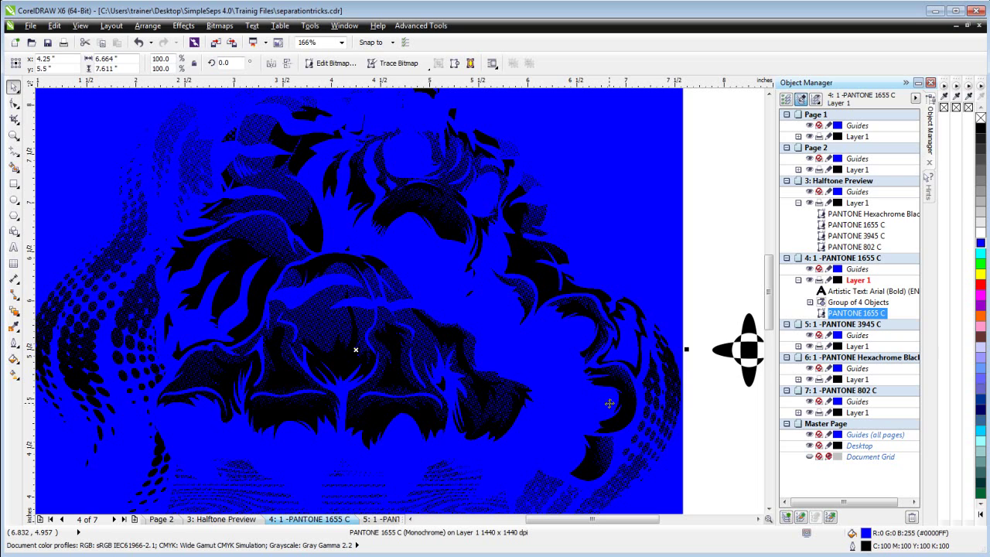
{"action": "key", "text": "ctrl+z"}
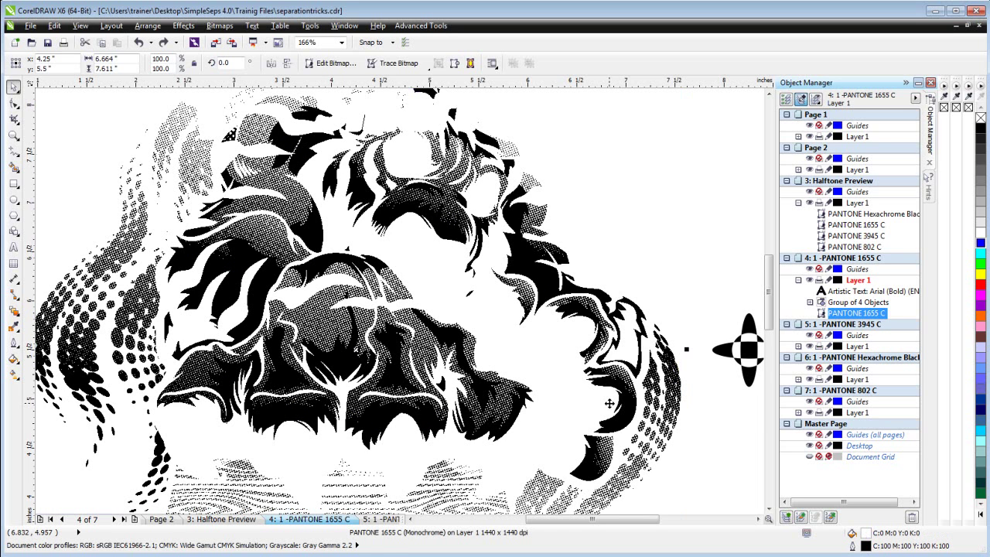
{"action": "right_click", "coordinate": [982, 253]}
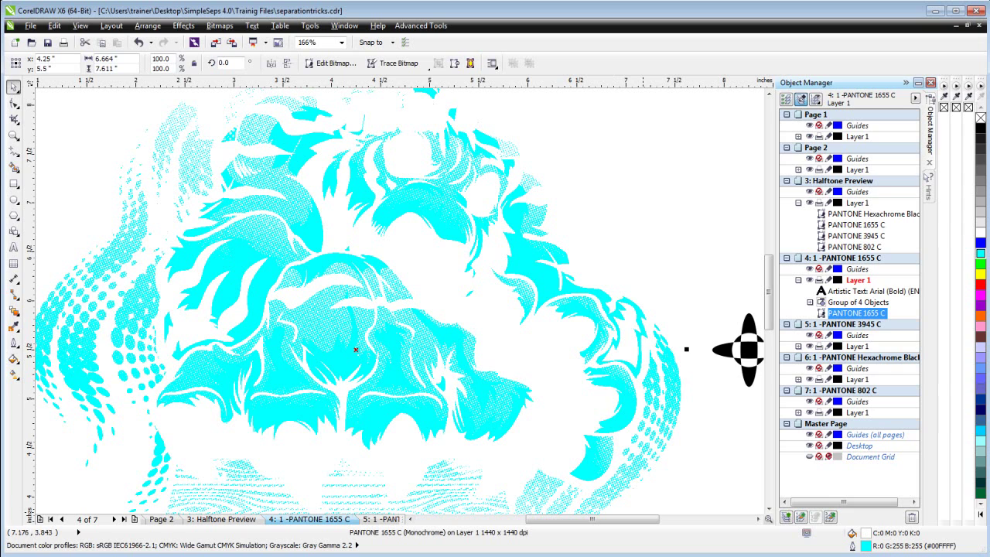
{"action": "left_click_drag", "start_coordinate": [947, 545], "coordinate": [596, 456]}
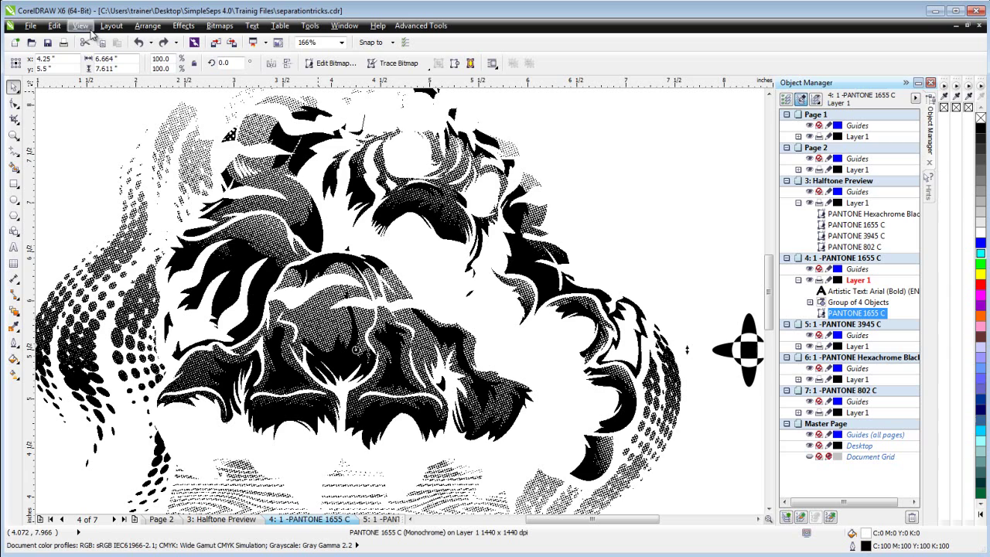
On the PANTONE 3945 C page, paste the 1655 C bitmap, try None and yellow fills, then delete it.
{"action": "left_click", "coordinate": [384, 521]}
{"action": "left_click", "coordinate": [117, 43]}
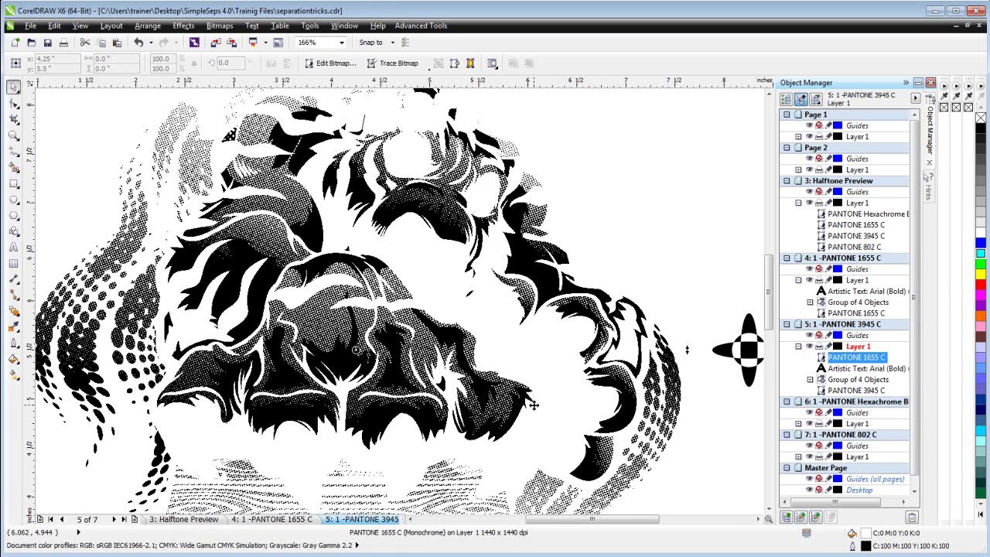
{"action": "left_click", "coordinate": [981, 118]}
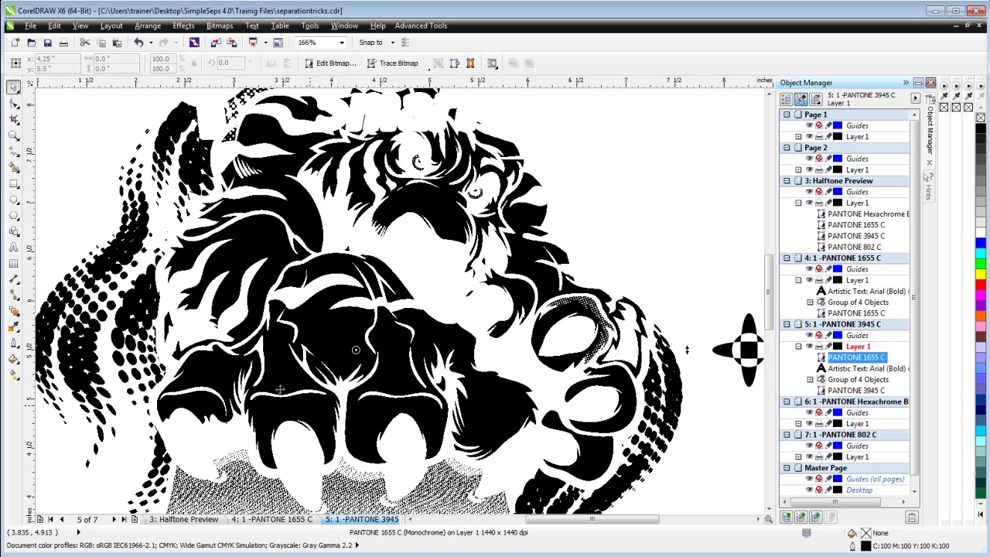
{"action": "left_click", "coordinate": [981, 274]}
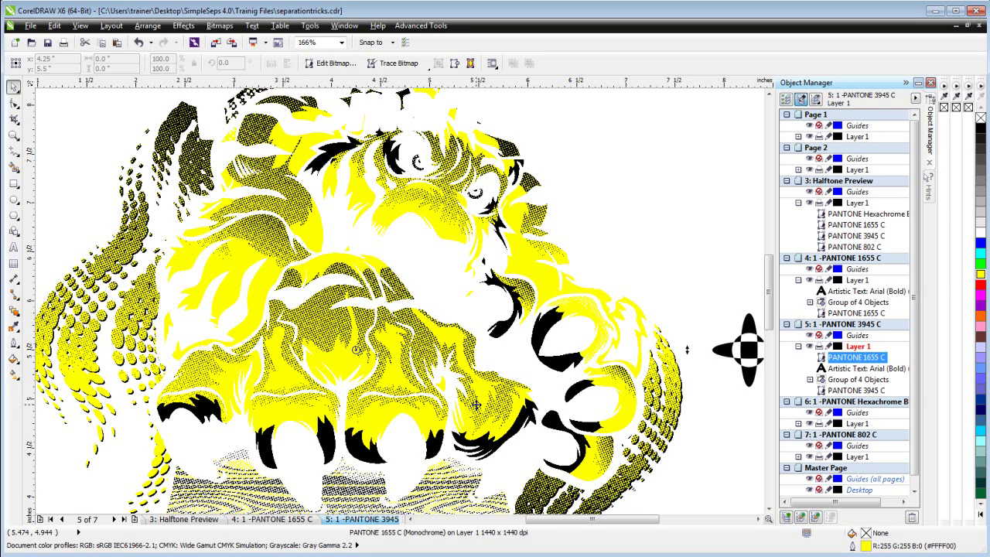
{"action": "key", "text": "Delete"}
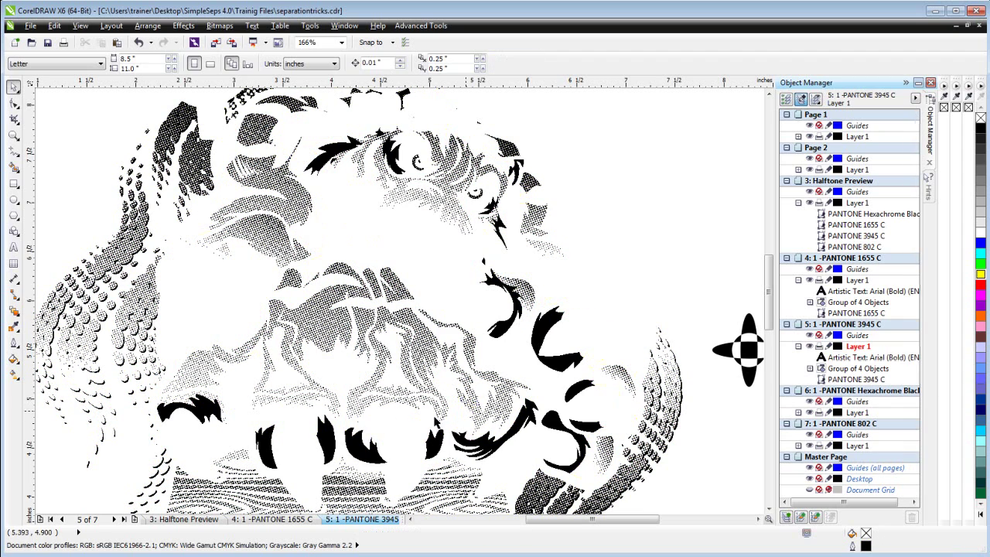
Select the PANTONE 3945 C bitmap and zoom to show it fully.
{"action": "left_click", "coordinate": [357, 324]}
{"action": "key", "text": "shift+F2"}
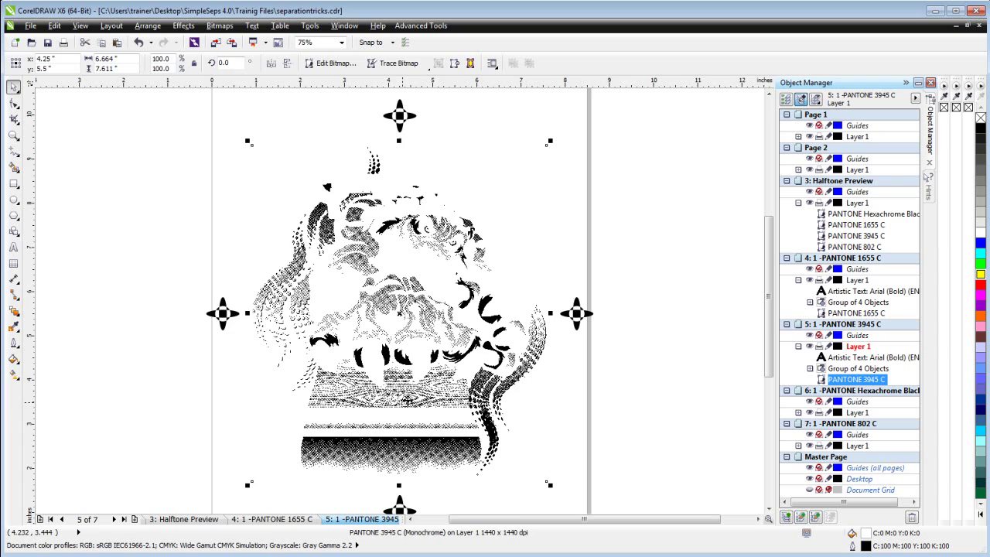
{"action": "scroll", "coordinate": [415, 398], "scroll_direction": "up", "scroll_amount": 2}
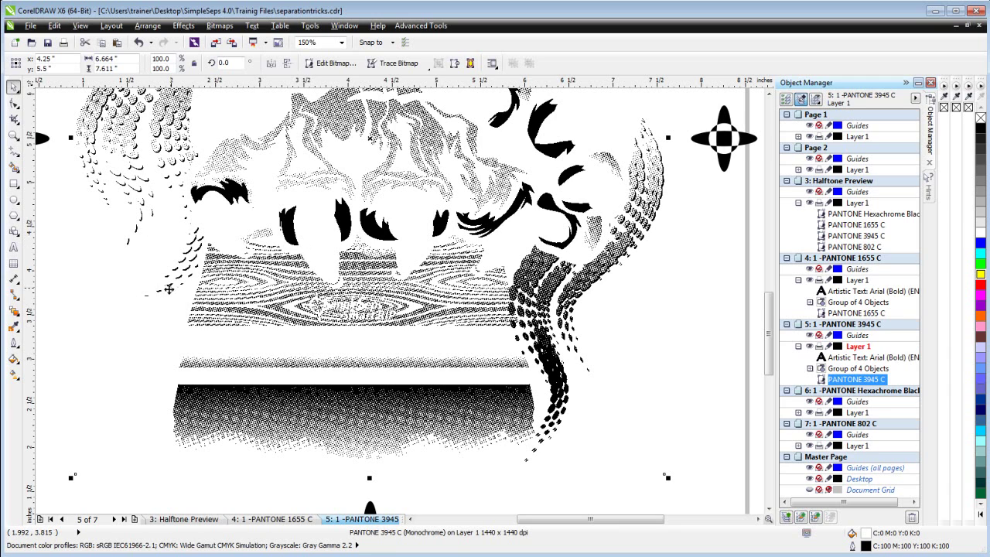
Open the PANTONE 3945 C bitmap in PHOTO-PAINT, maximized, and zoom in on the stray marks at left.
{"action": "left_click", "coordinate": [333, 65]}
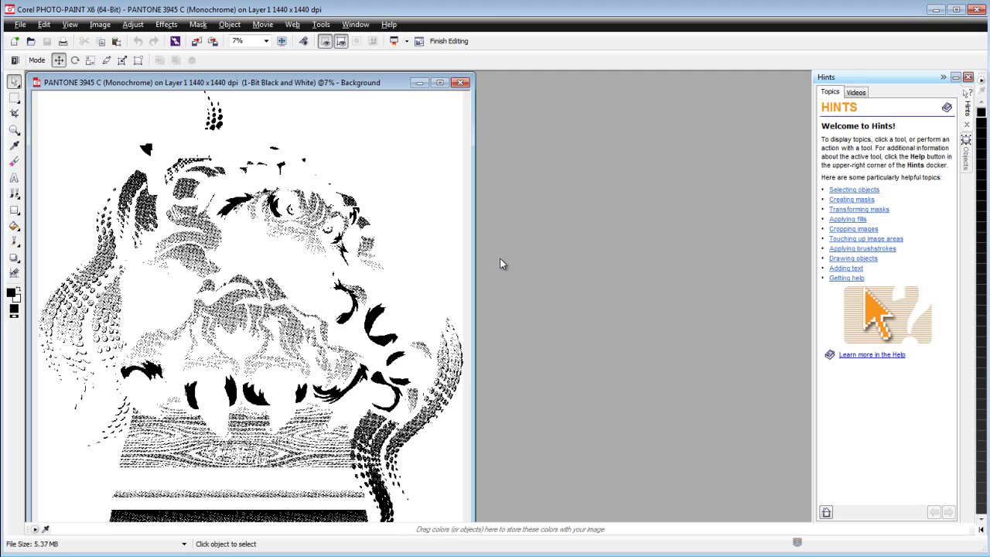
{"action": "left_click", "coordinate": [443, 83]}
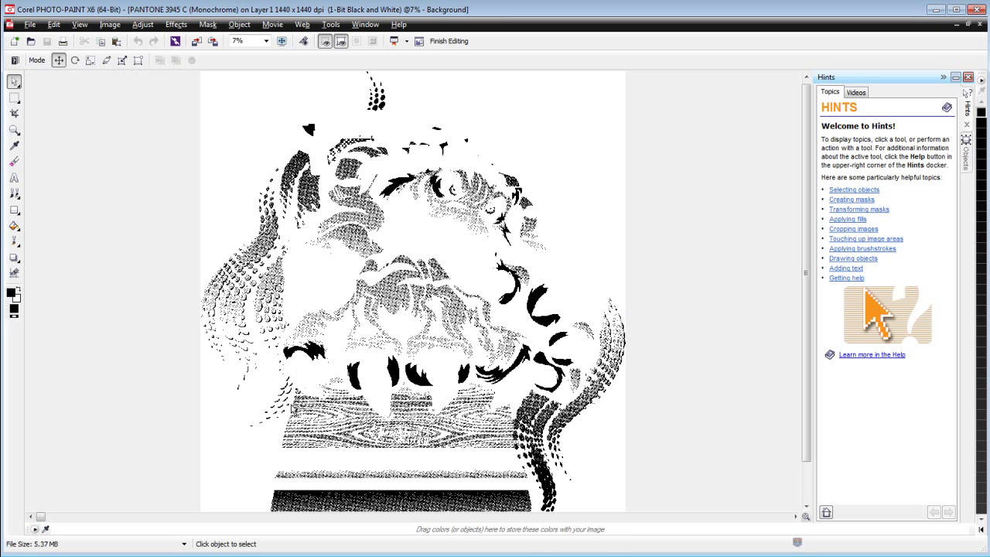
{"action": "left_click", "coordinate": [14, 130]}
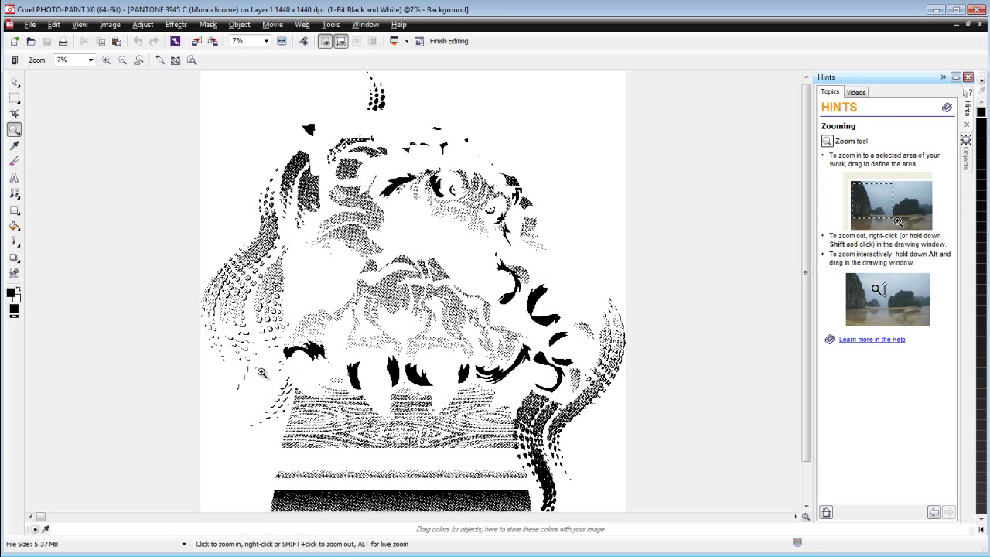
{"action": "left_click_drag", "start_coordinate": [220, 359], "coordinate": [337, 439]}
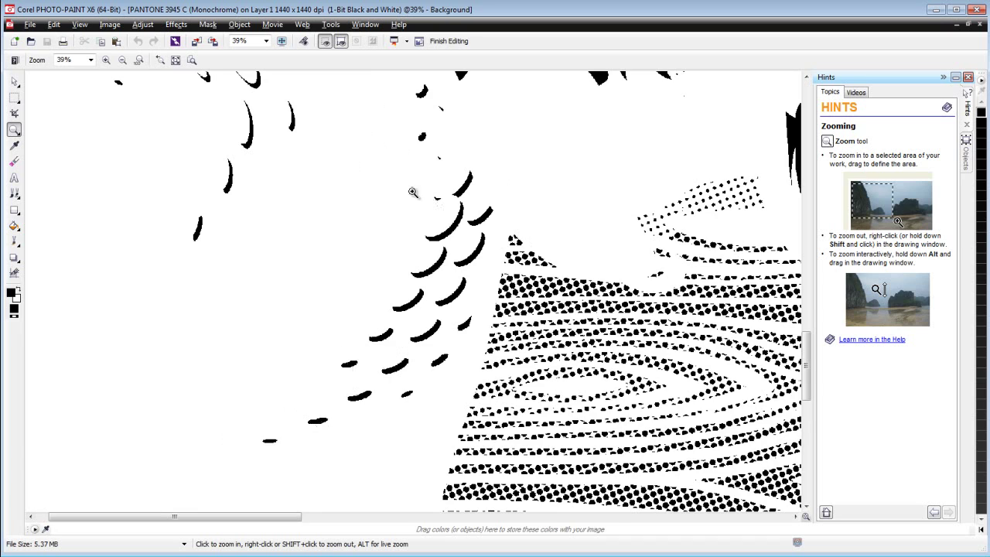
Erase the stray halftone marks with a size 163 eraser, save, and return to CorelDRAW.
{"action": "left_click", "coordinate": [14, 161]}
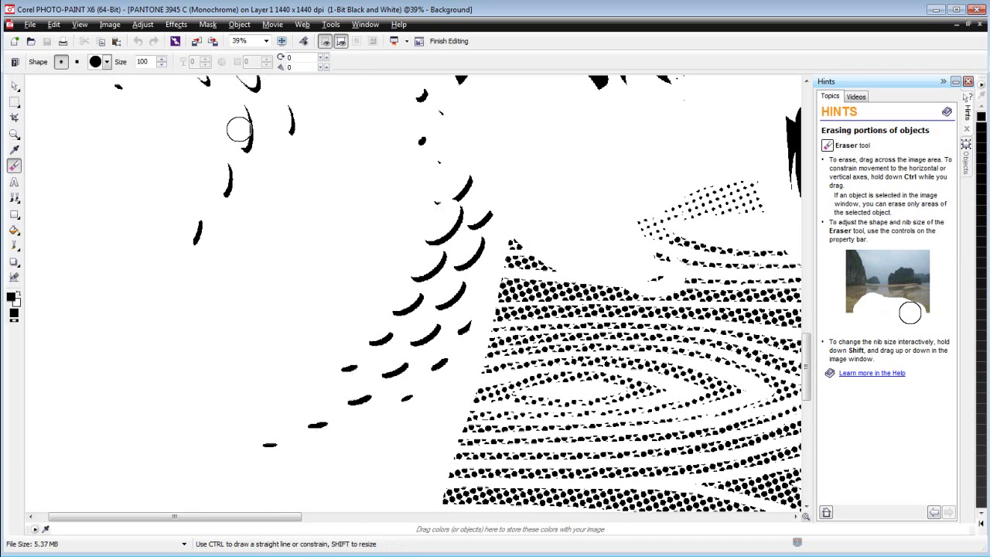
{"action": "left_click_drag", "start_coordinate": [162, 63], "coordinate": [159, 24]}
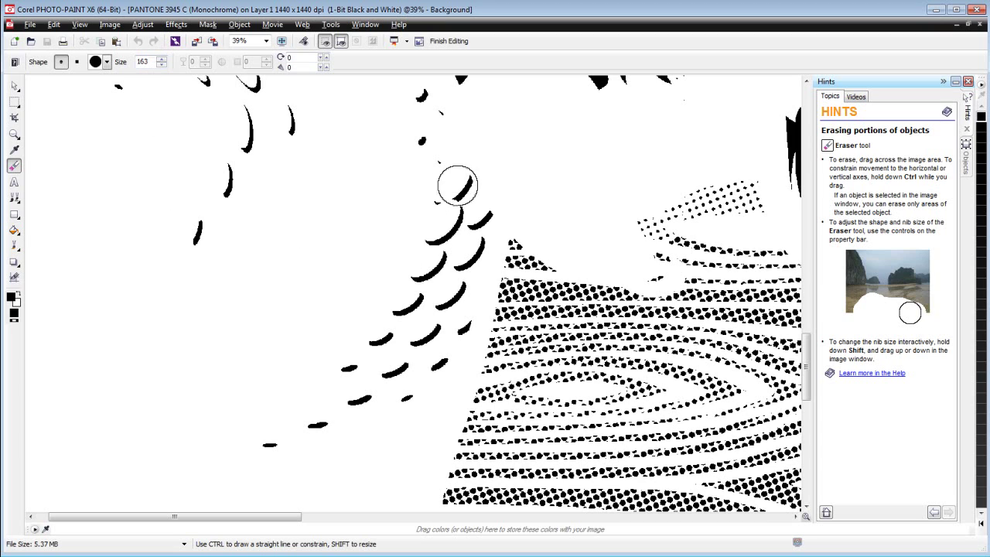
{"action": "mouse_move", "coordinate": [424, 97]}
{"action": "left_mouse_down"}
{"action": "mouse_move", "coordinate": [418, 125]}
{"action": "mouse_move", "coordinate": [430, 167]}
{"action": "mouse_move", "coordinate": [434, 126]}
{"action": "mouse_move", "coordinate": [459, 180]}
{"action": "mouse_move", "coordinate": [414, 253]}
{"action": "mouse_move", "coordinate": [480, 192]}
{"action": "mouse_move", "coordinate": [446, 255]}
{"action": "mouse_move", "coordinate": [393, 304]}
{"action": "mouse_move", "coordinate": [487, 236]}
{"action": "mouse_move", "coordinate": [493, 213]}
{"action": "mouse_move", "coordinate": [460, 331]}
{"action": "mouse_move", "coordinate": [399, 402]}
{"action": "mouse_move", "coordinate": [255, 446]}
{"action": "mouse_move", "coordinate": [375, 392]}
{"action": "mouse_move", "coordinate": [444, 339]}
{"action": "mouse_move", "coordinate": [448, 301]}
{"action": "mouse_move", "coordinate": [337, 365]}
{"action": "left_mouse_up"}
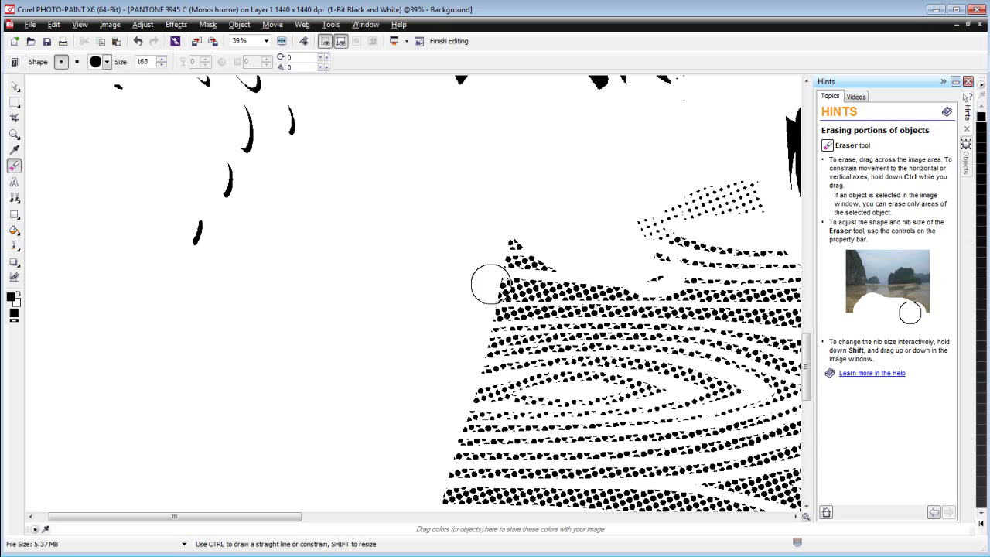
{"action": "left_click", "coordinate": [46, 41]}
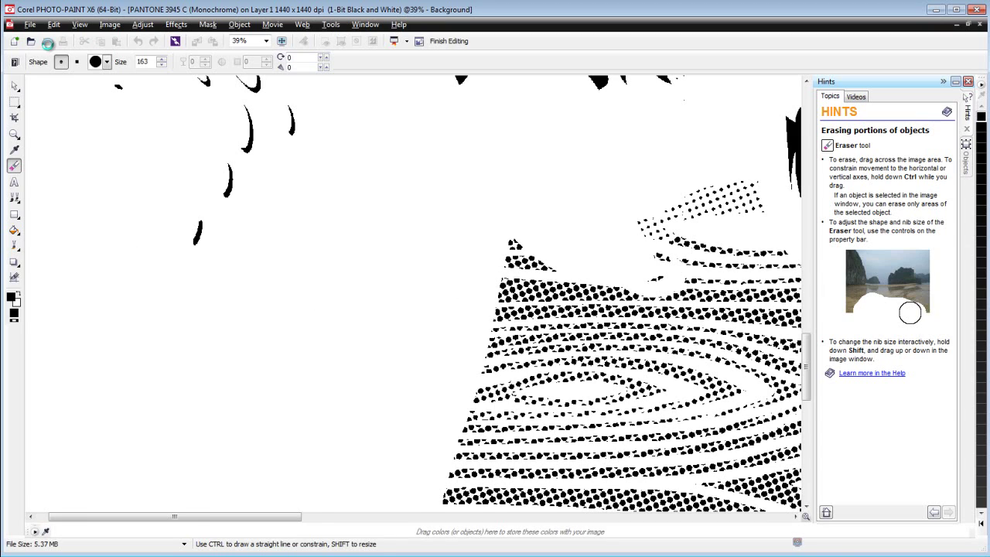
{"action": "left_click", "coordinate": [981, 11]}
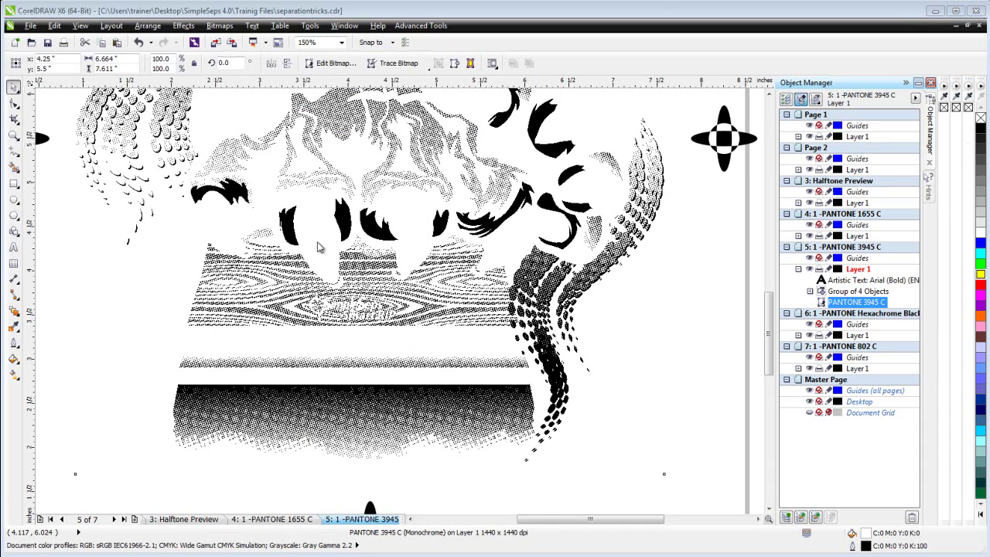